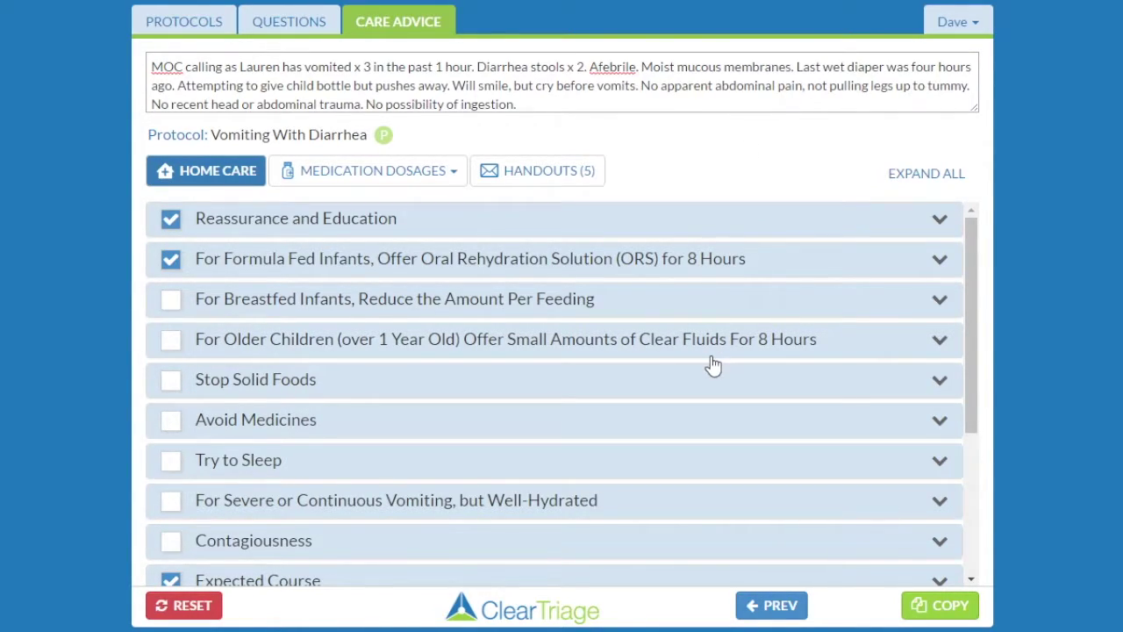
Select the Vomiting (on Baby Formula) handout under Handouts and preview it
scroll(712, 365, "down", 3)
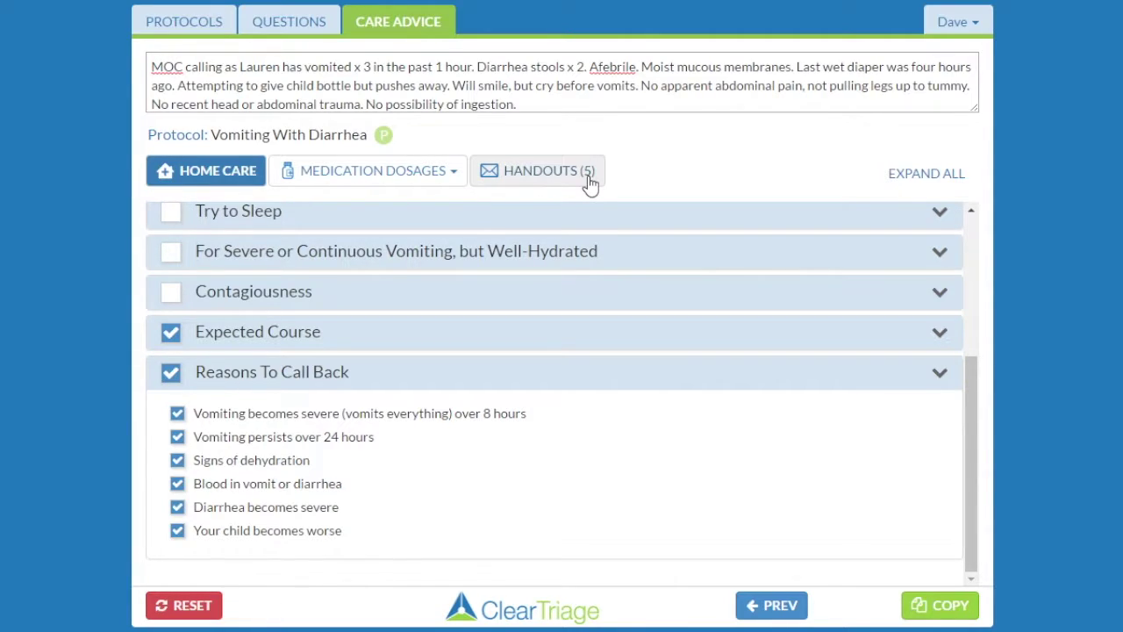
left_click(541, 174)
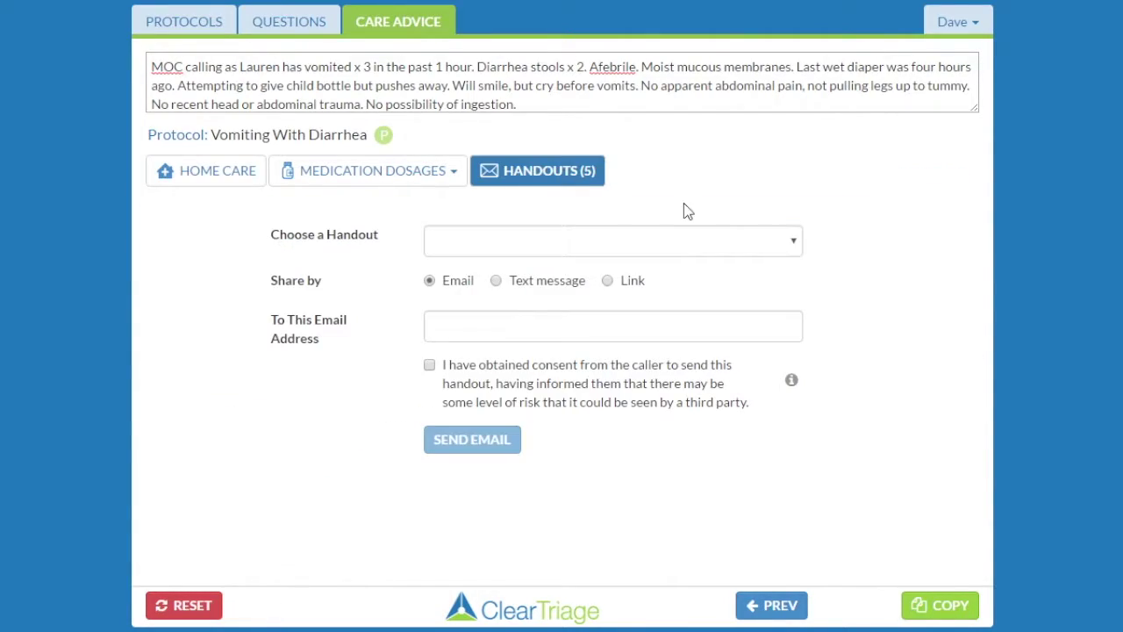
left_click(793, 240)
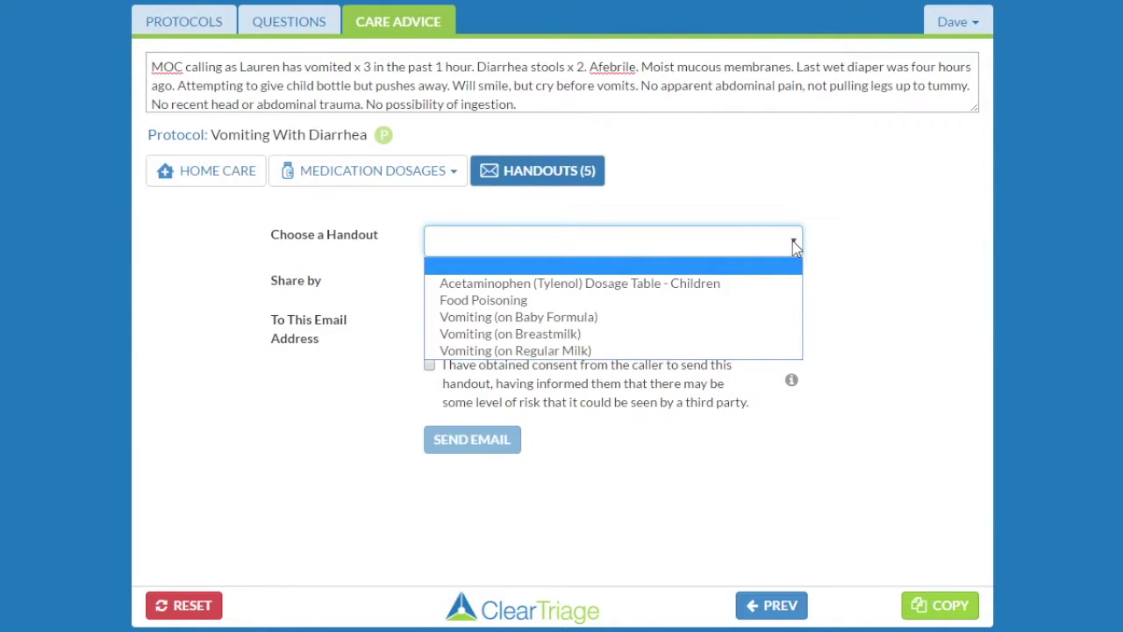
left_click(614, 319)
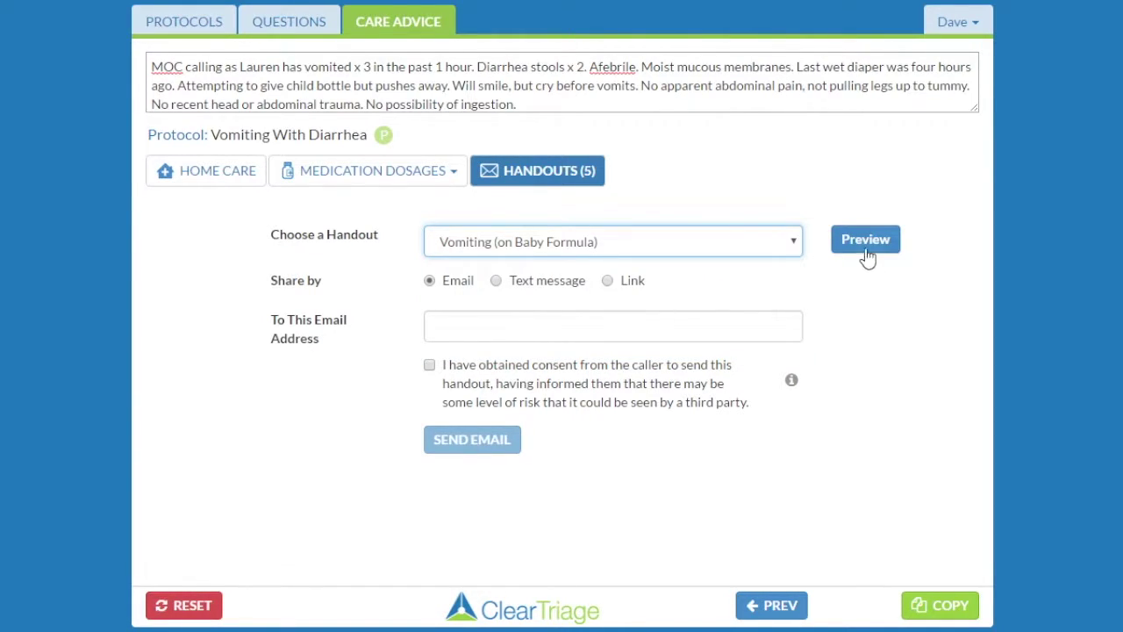
left_click(865, 250)
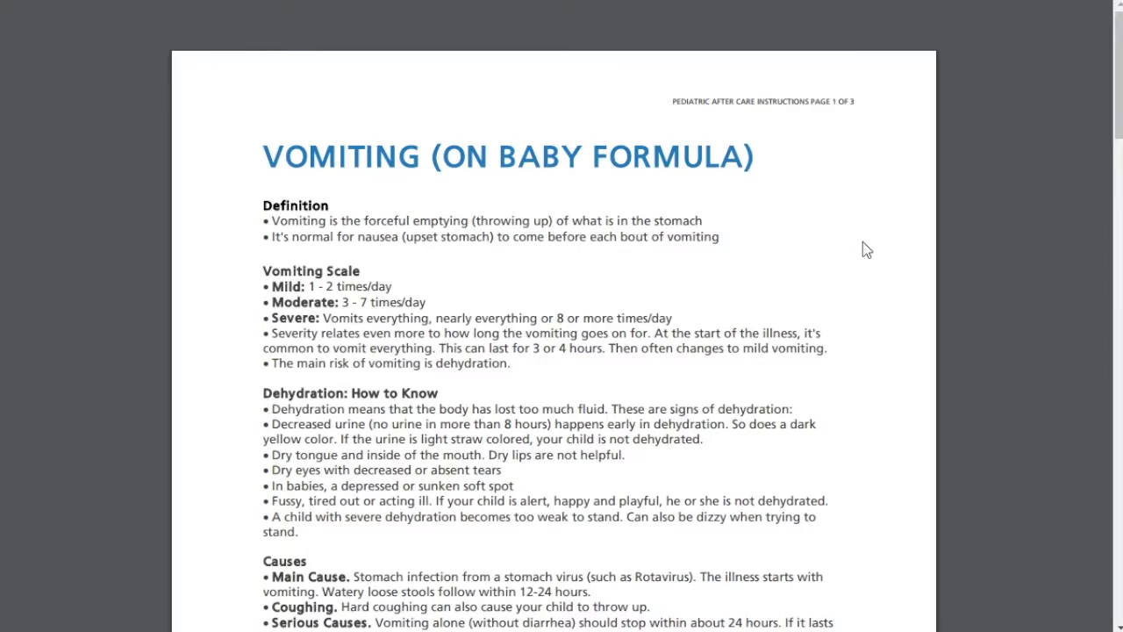
Scroll through the three-page Vomiting (on Baby Formula) handout preview
scroll(795, 379, "down", 5)
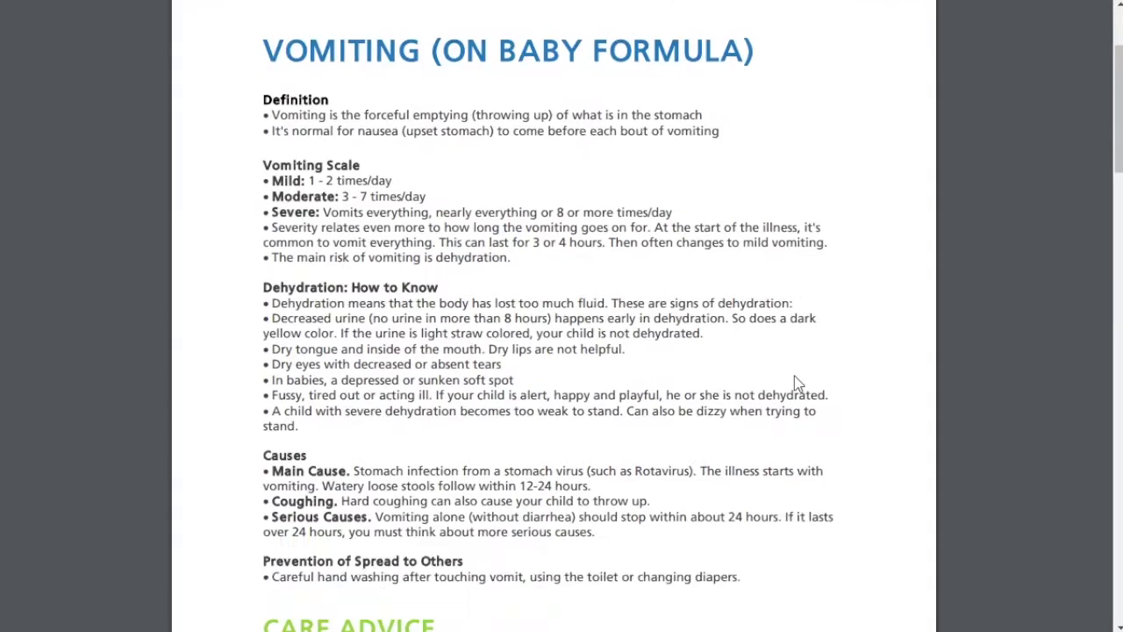
scroll(794, 382, "down", 4)
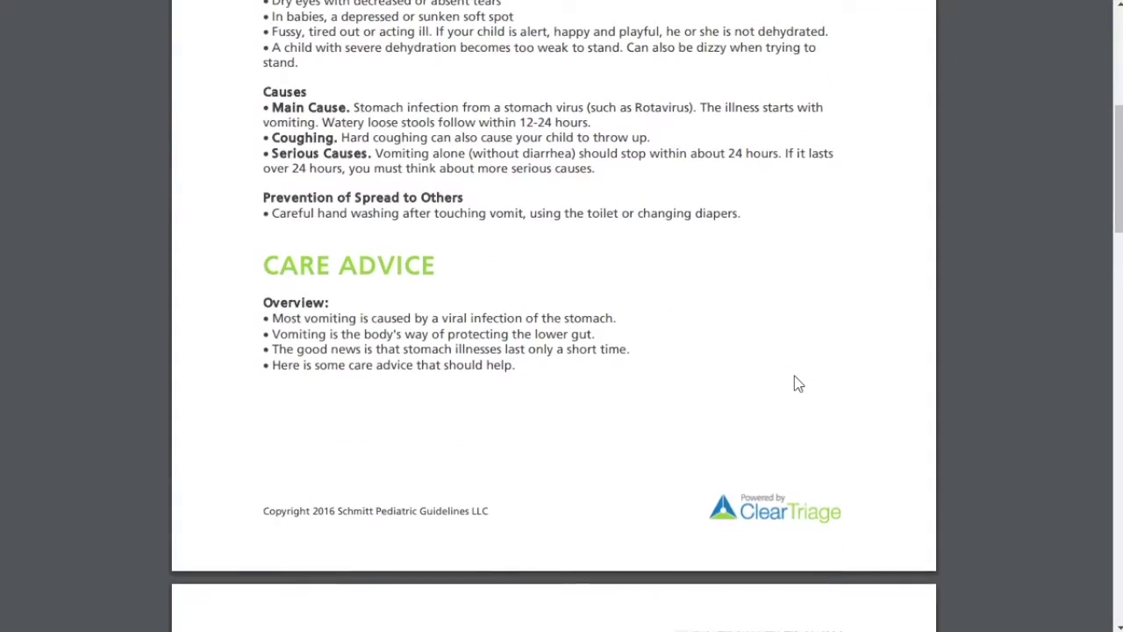
scroll(795, 383, "down", 5)
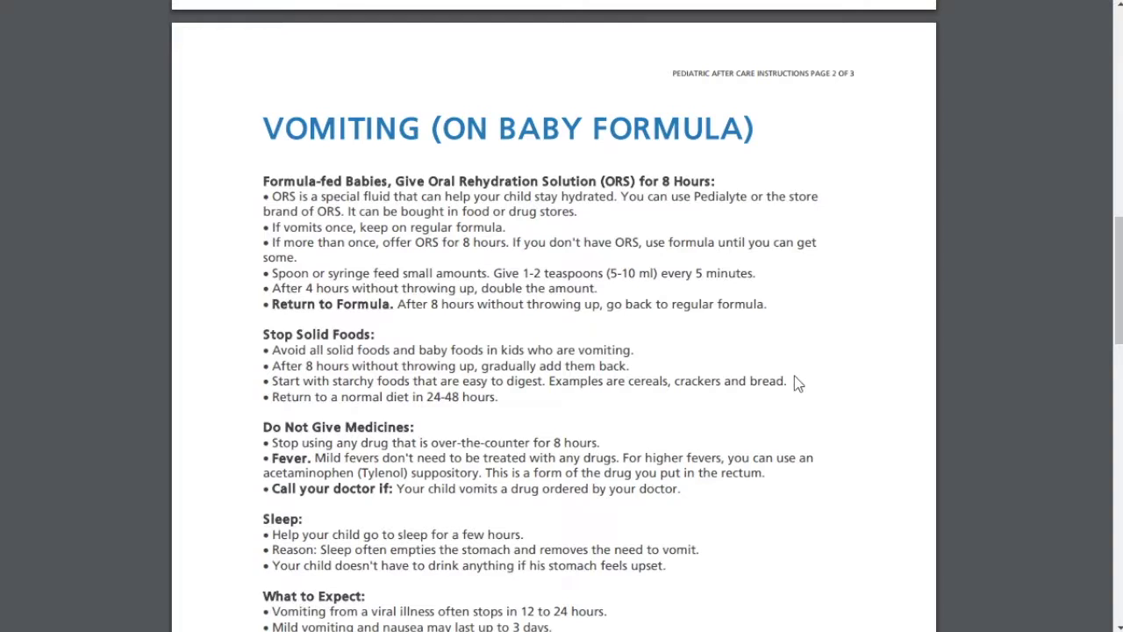
scroll(736, 441, "down", 3)
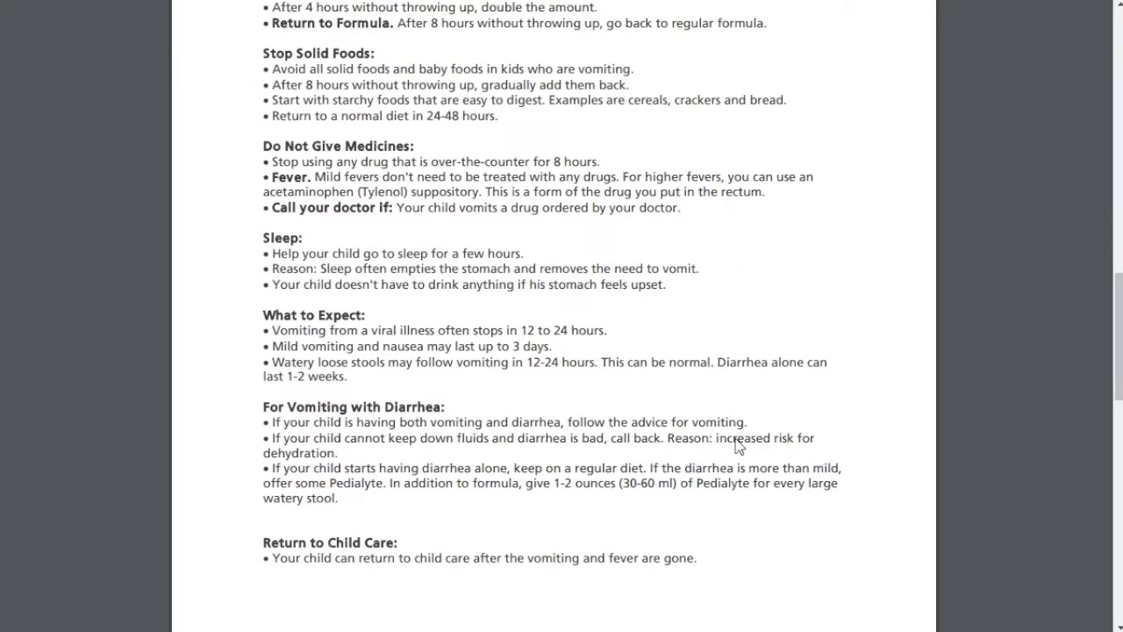
scroll(736, 441, "down", 6)
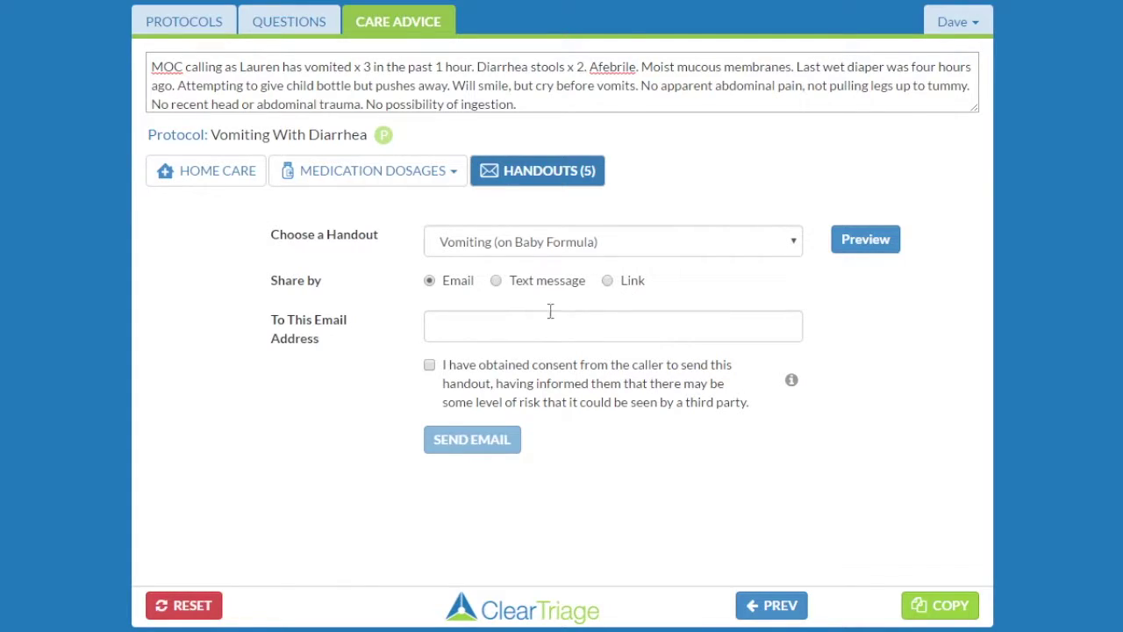
Email the handout to the caller's email address with consent recorded, and acknowledge the confirmation
left_click(459, 331)
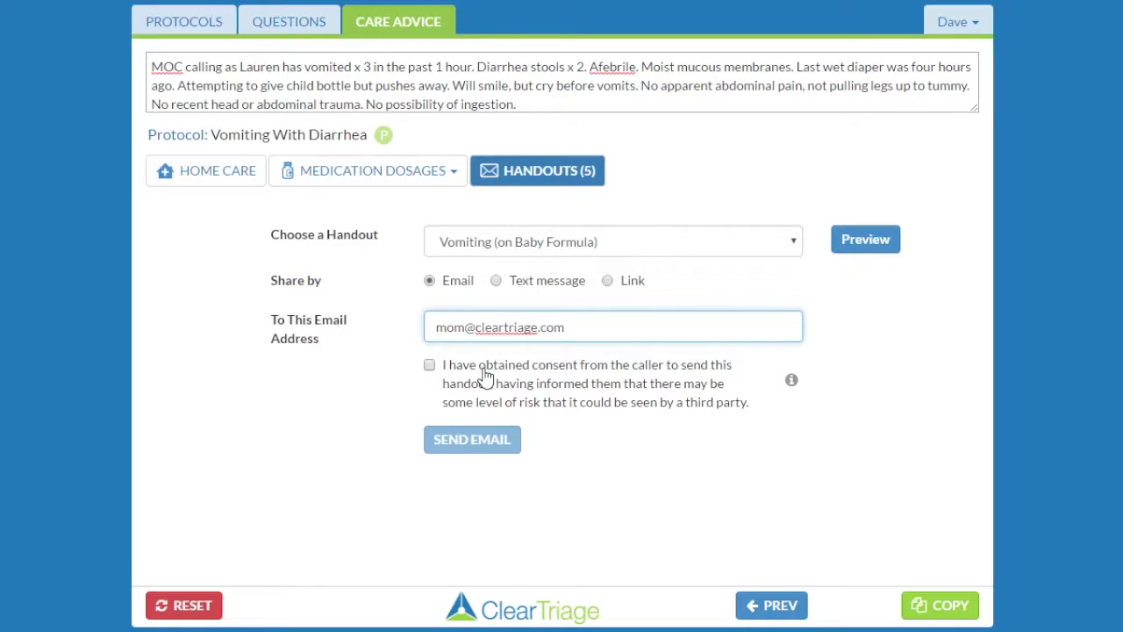
left_click(486, 375)
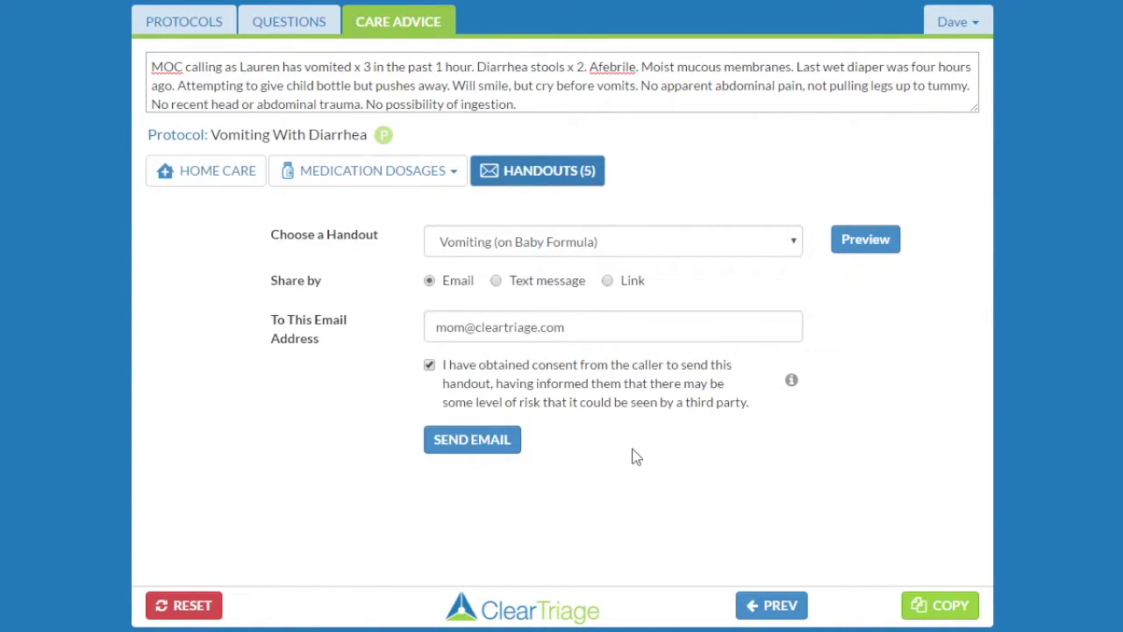
left_click(487, 437)
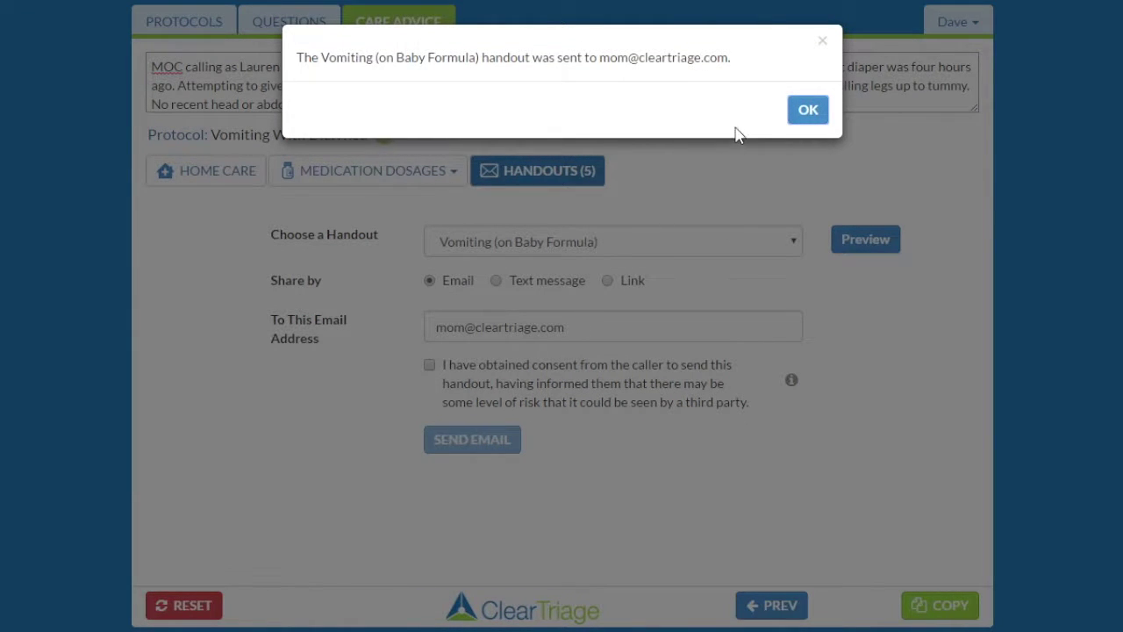
left_click(811, 112)
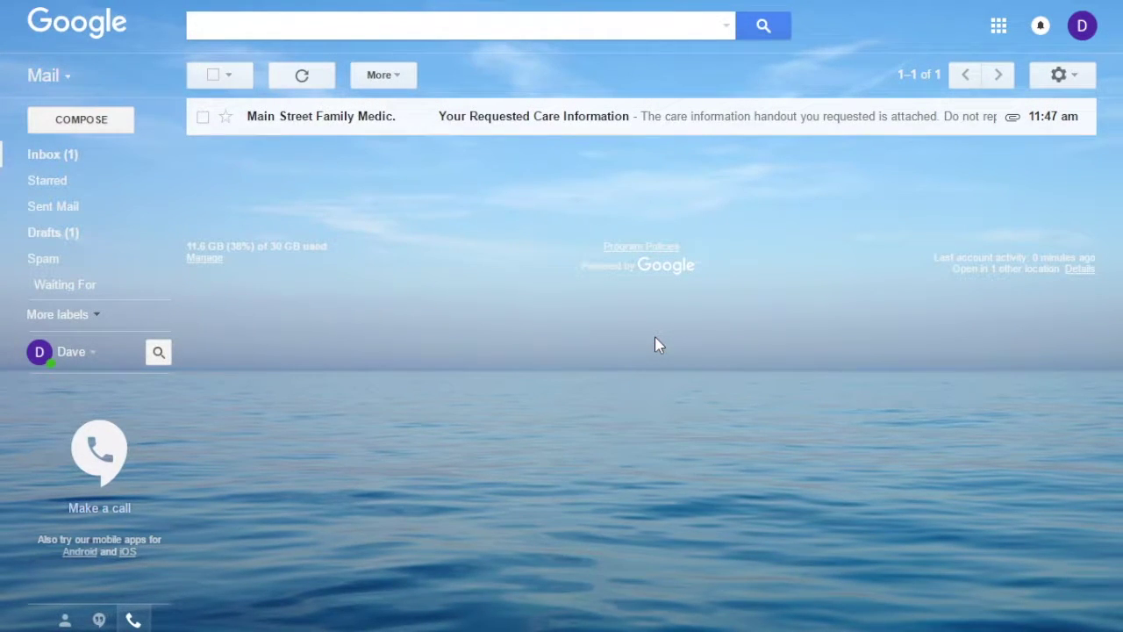
Open the 'Your Requested Care Information' email and view the attached Vomiting (on Baby Formula).pdf
left_click(366, 129)
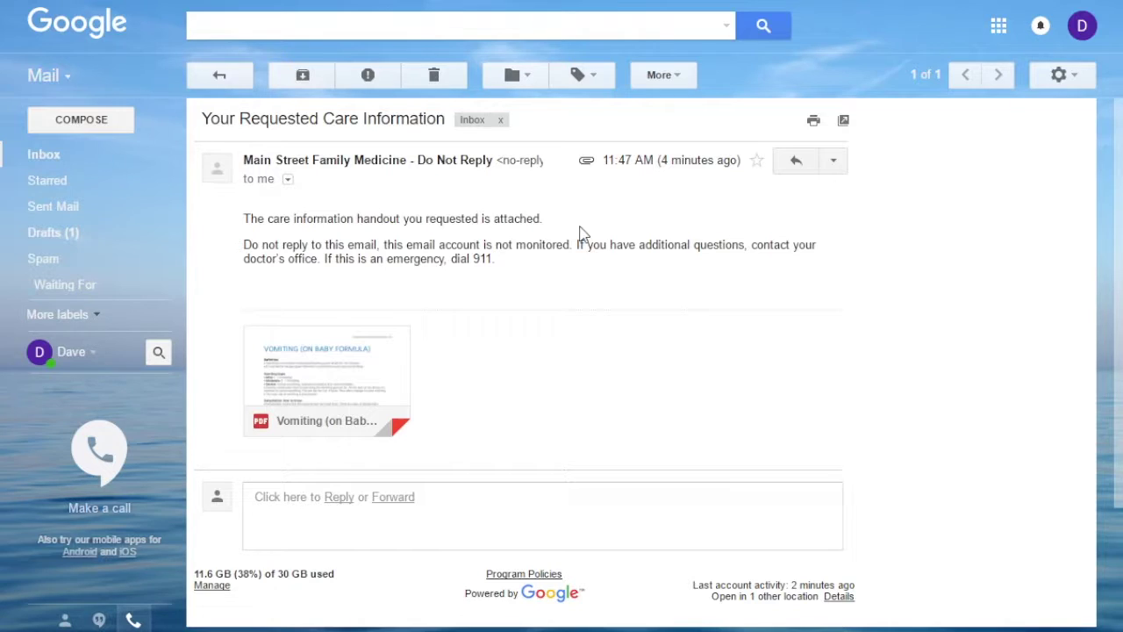
mouse_move(326, 373)
left_click(326, 373)
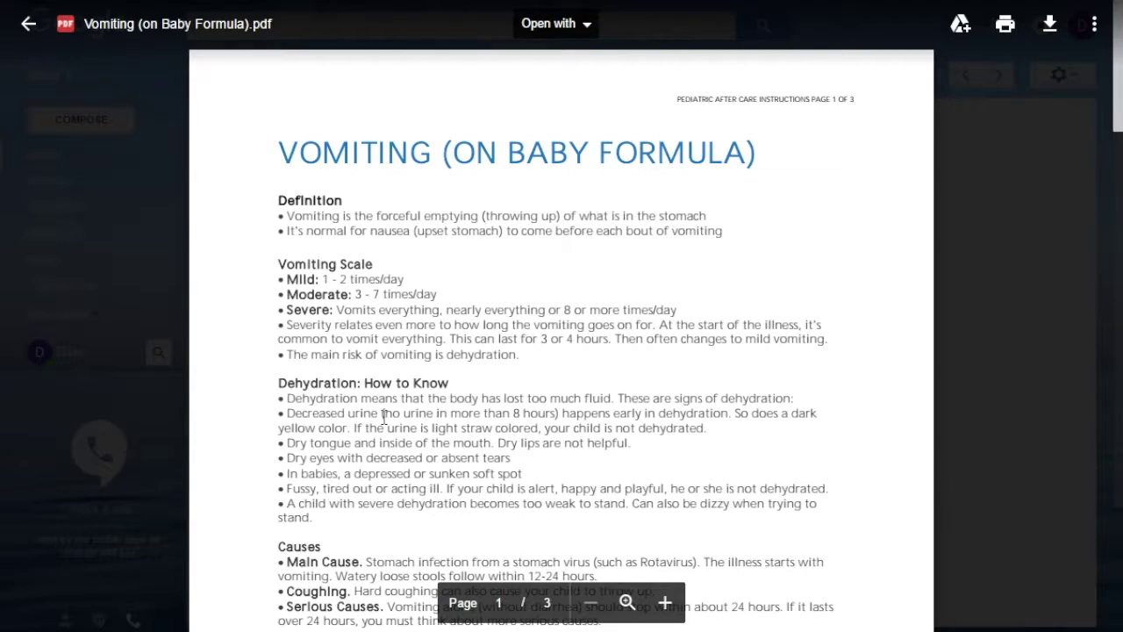
scroll(383, 418, "down", 6)
scroll(383, 417, "down", 7)
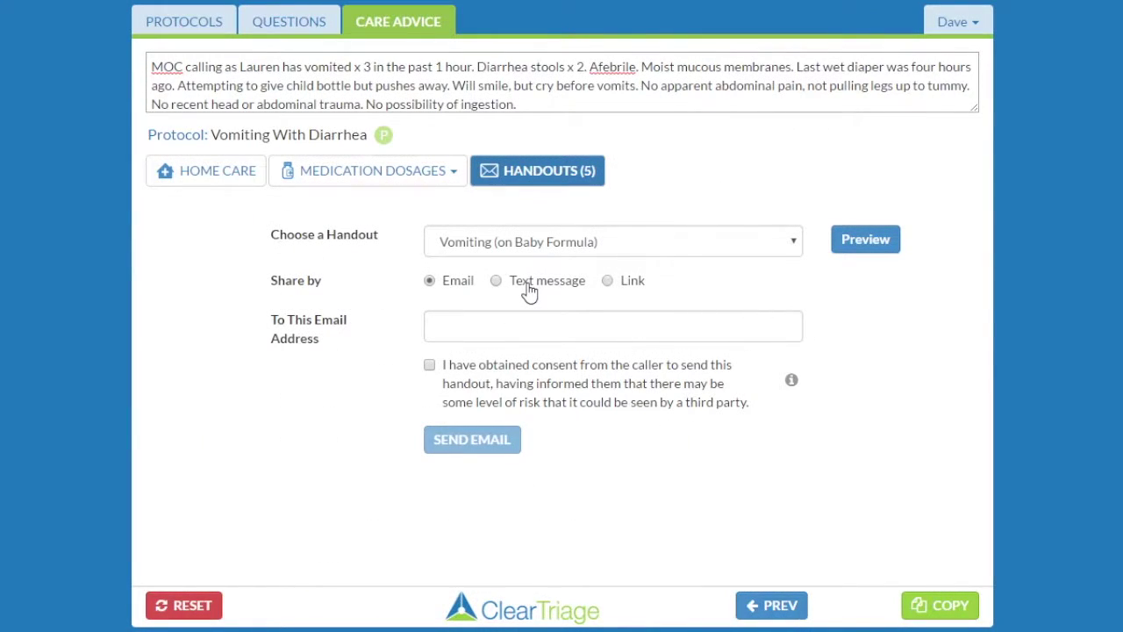
Text the handout to the caller's phone number with consent recorded, and acknowledge the confirmation
left_click(529, 289)
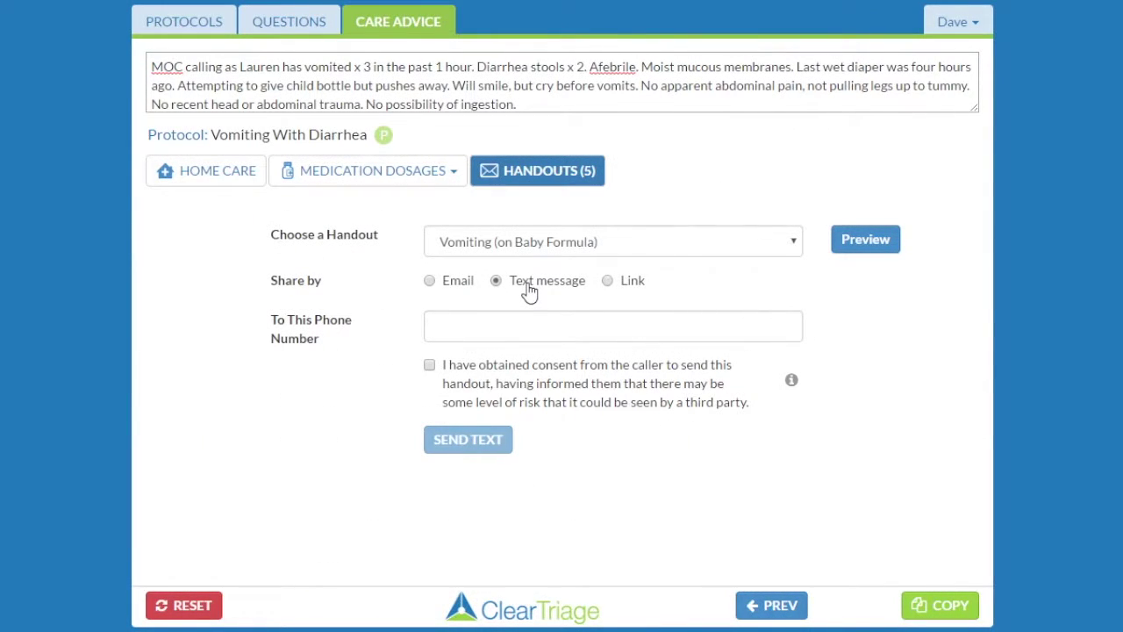
left_click(513, 324)
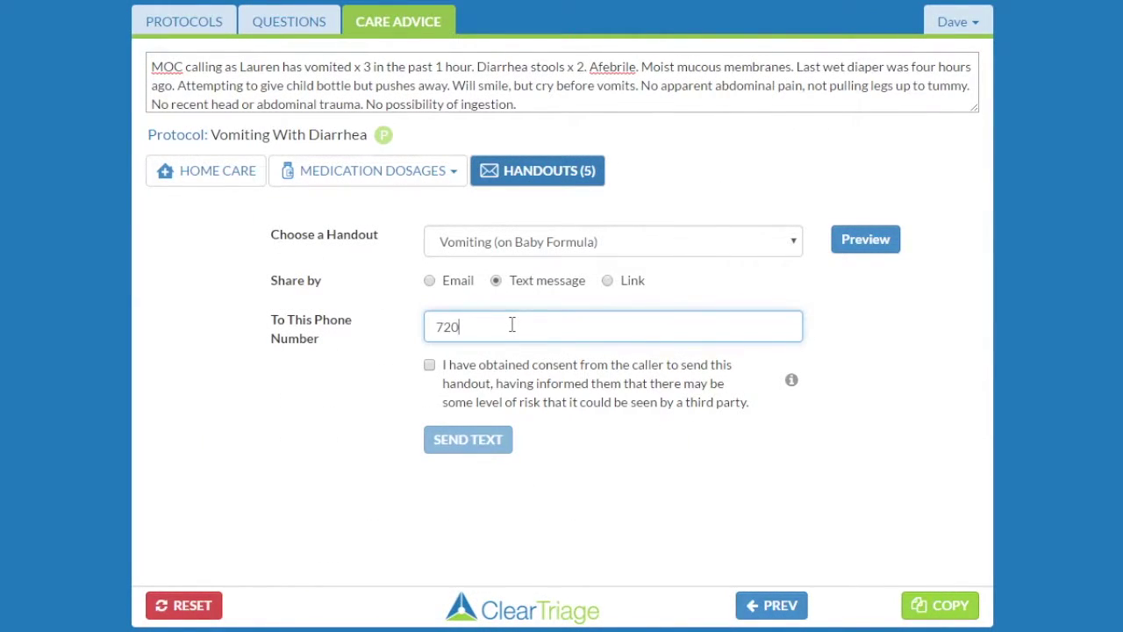
left_click(471, 393)
left_click(467, 442)
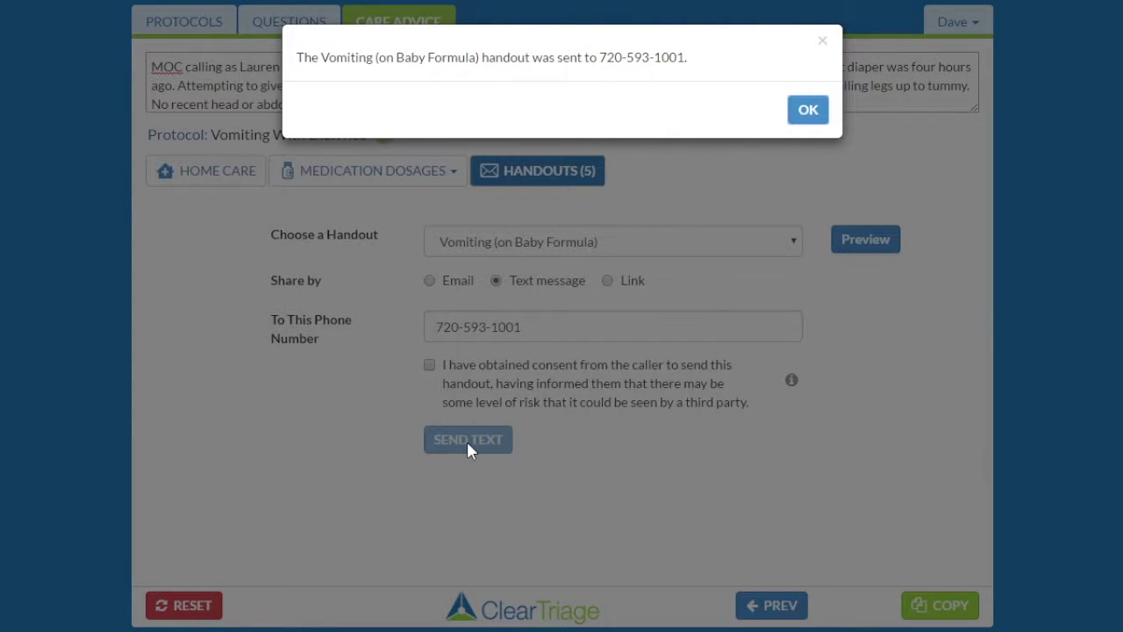
left_click(805, 115)
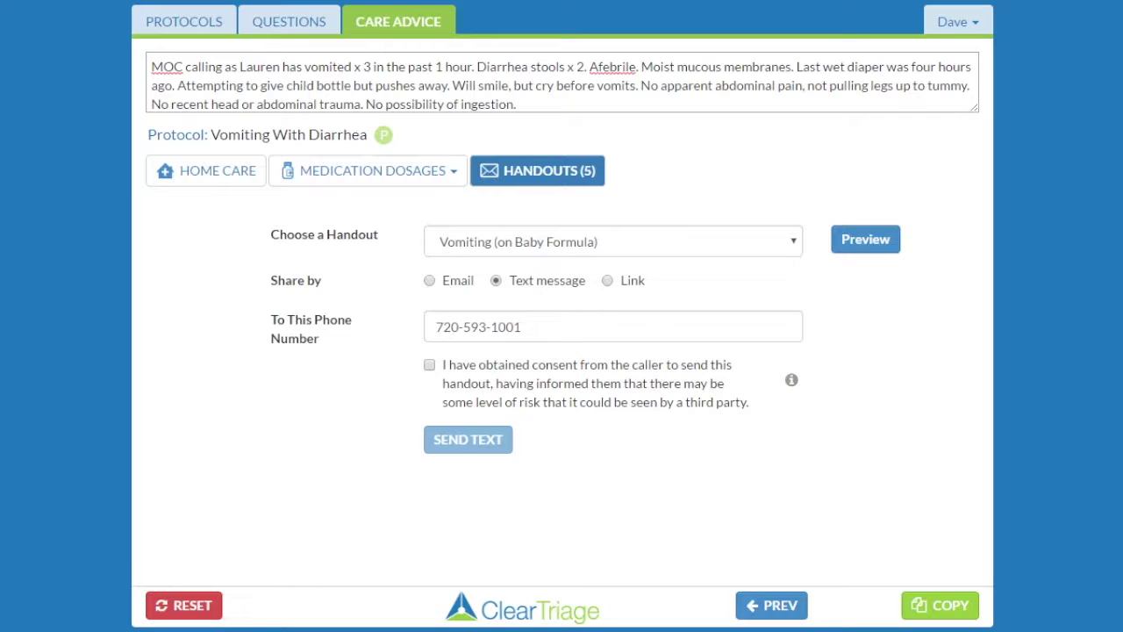
Add the handout link to the call note via Link, then copy the full call note
left_click(608, 281)
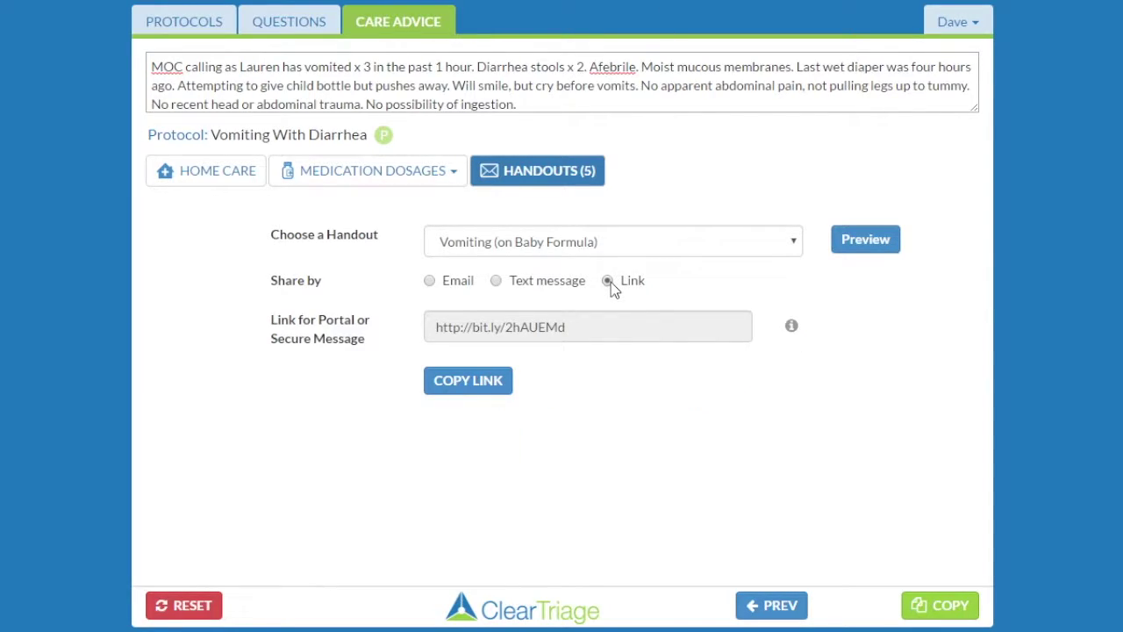
left_click(478, 388)
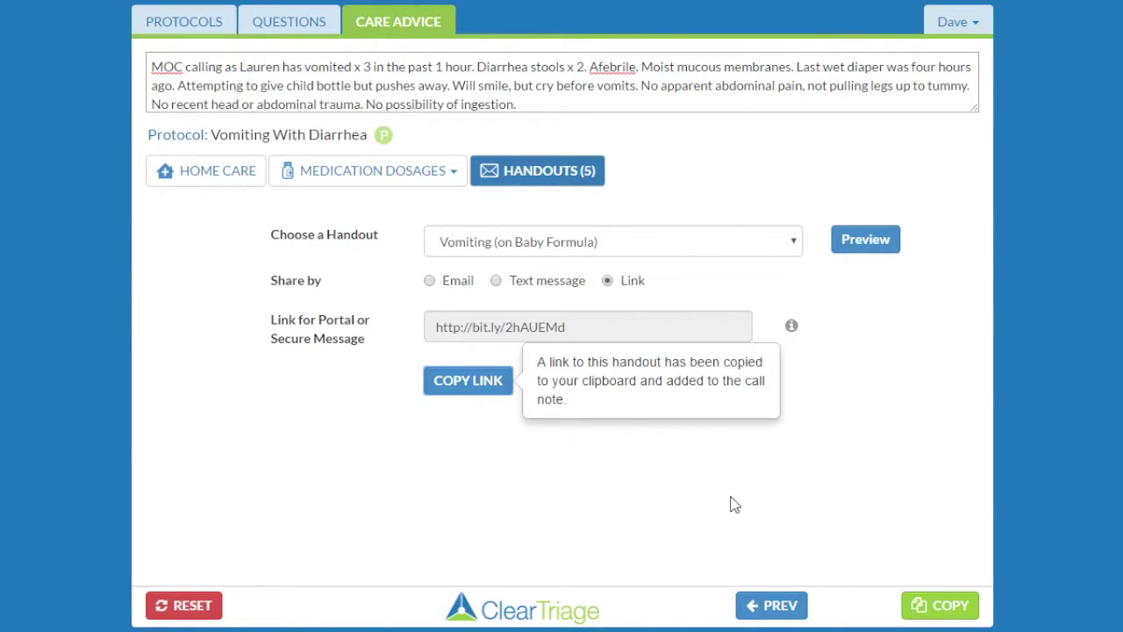
left_click(938, 612)
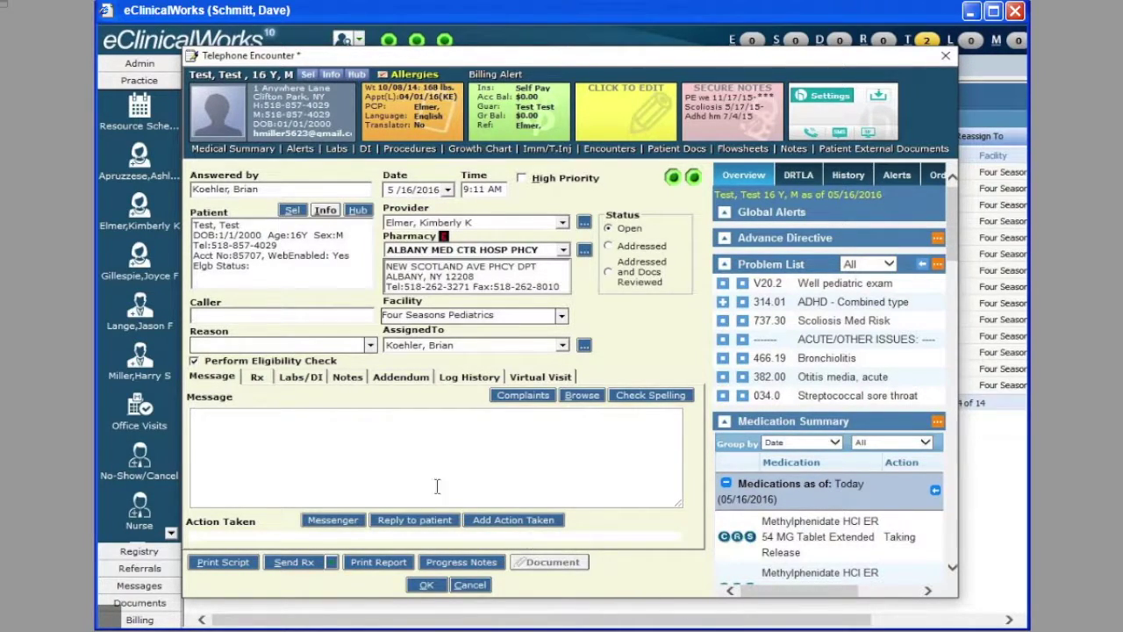
Paste the call note into the Telephone Encounter message and review the handout email and text lines
right_click(244, 425)
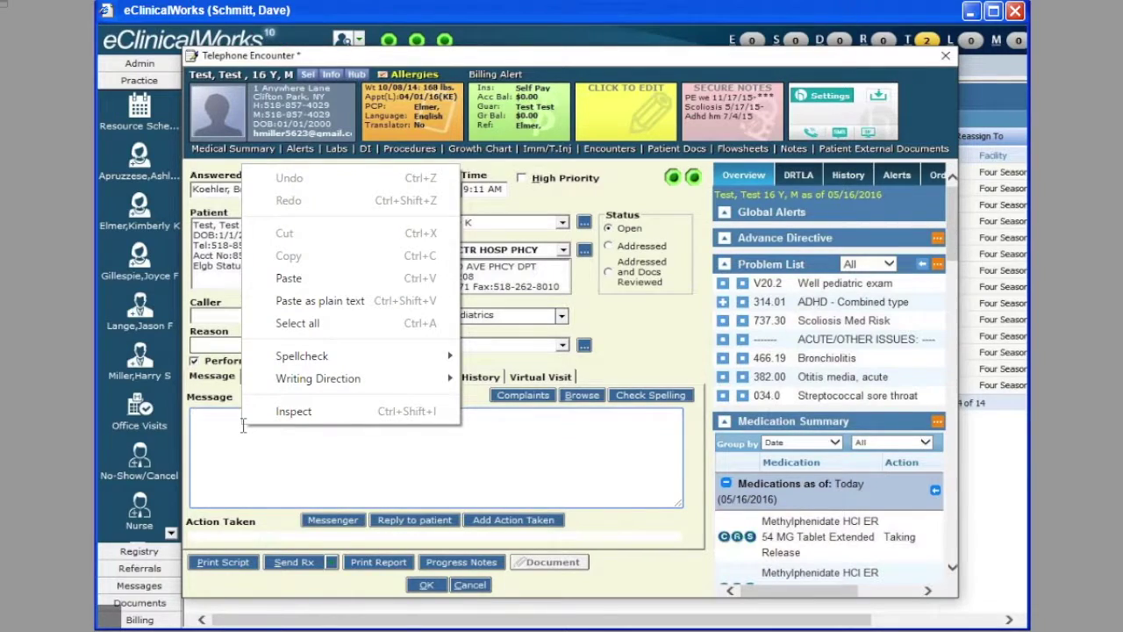
left_click(289, 278)
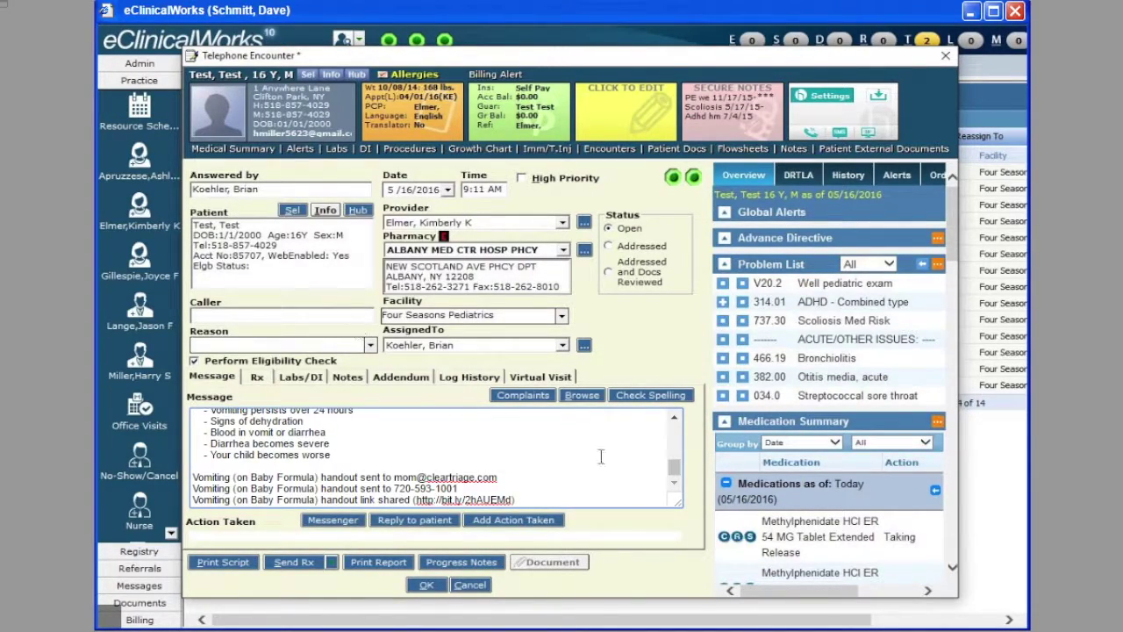
left_click_drag(673, 475, 674, 428)
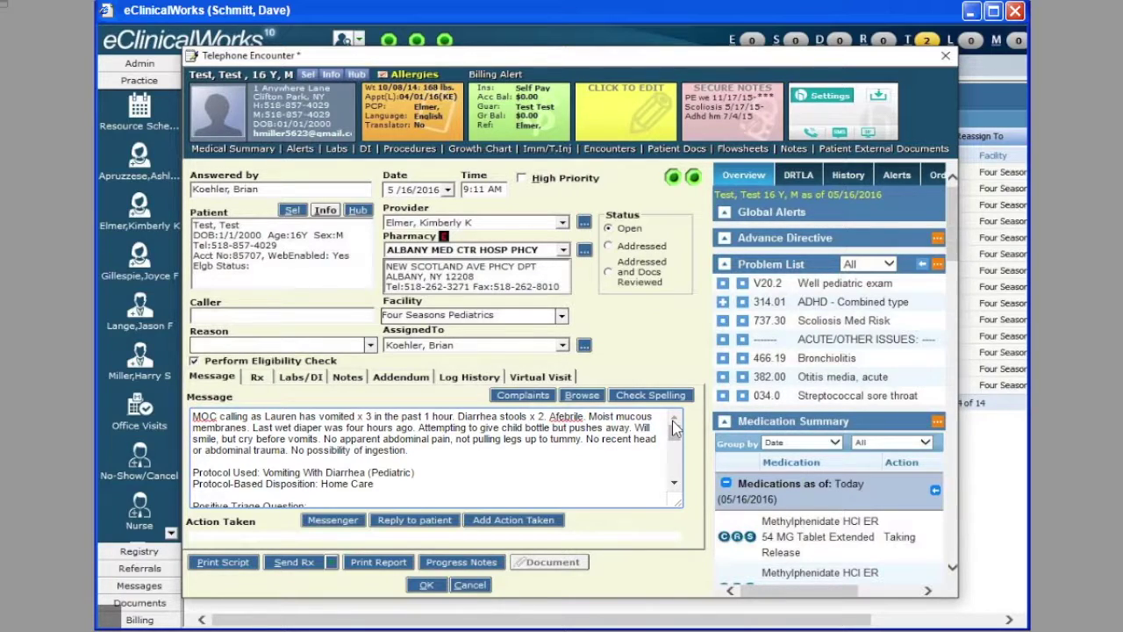
left_click_drag(674, 439, 672, 469)
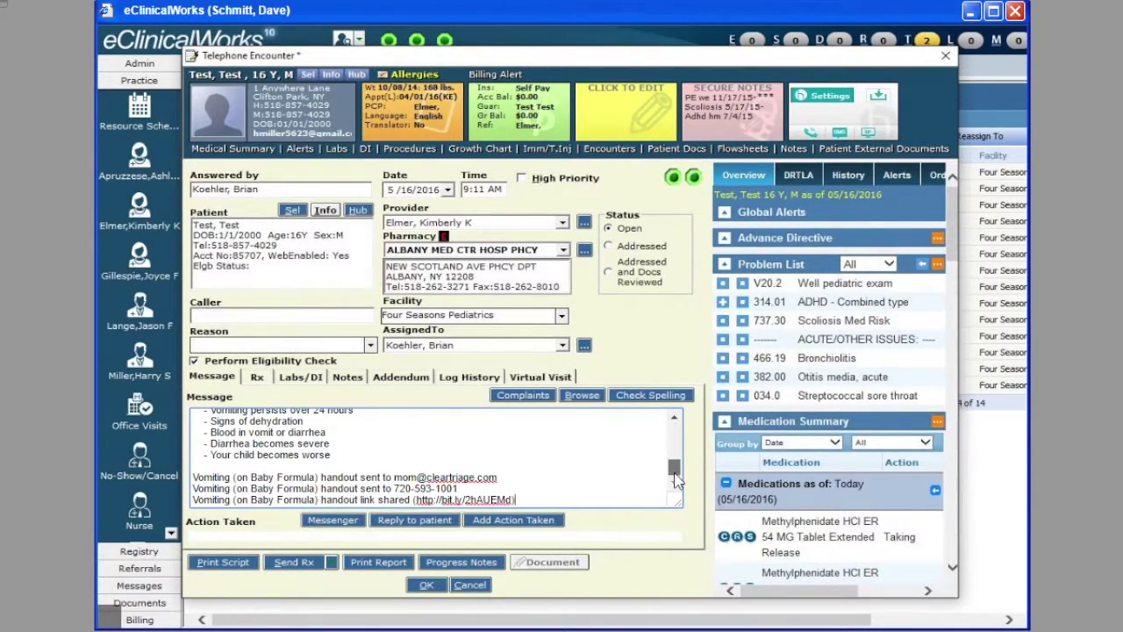
left_click(538, 478)
left_click(465, 489)
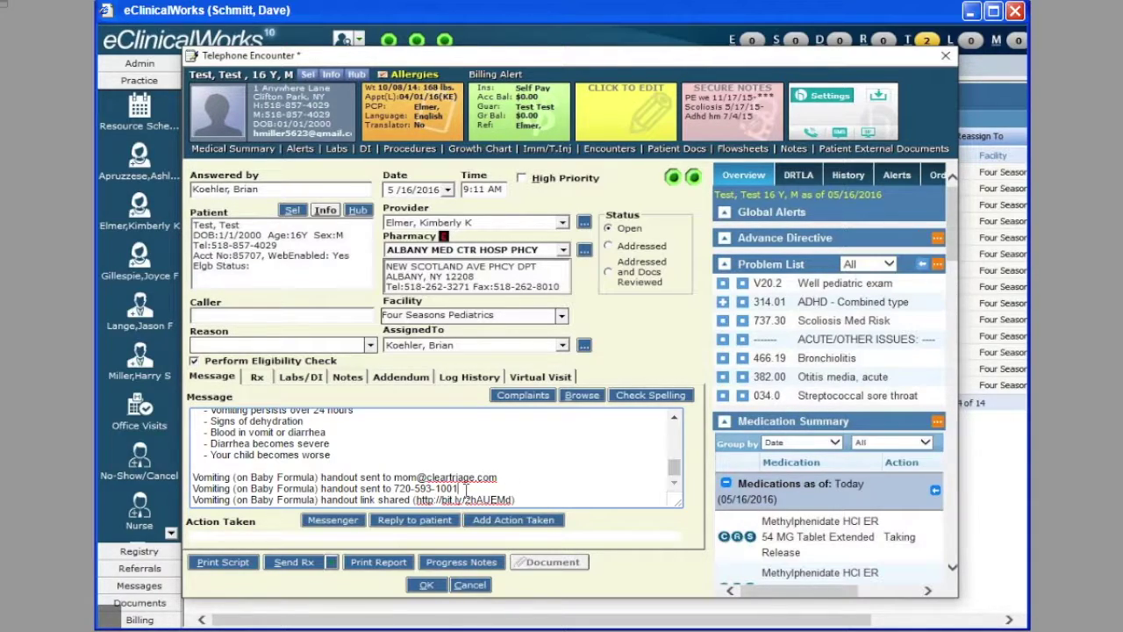